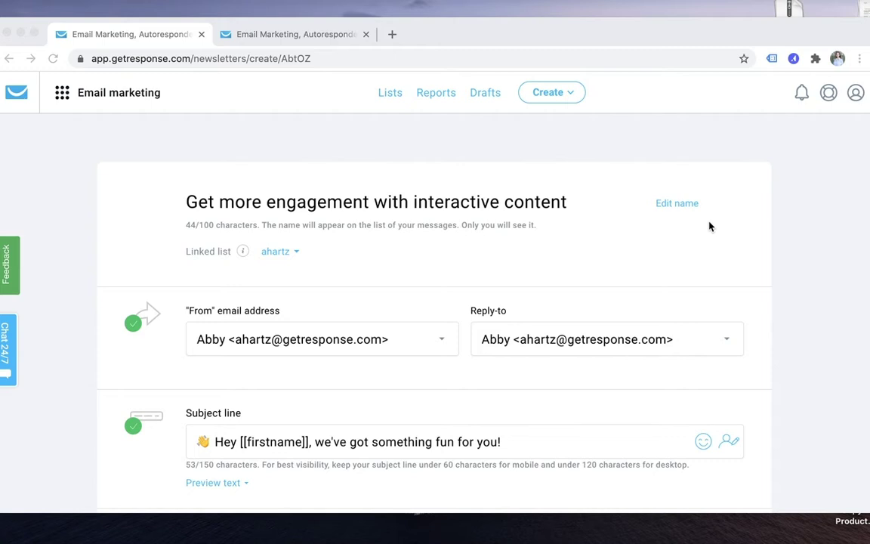
Open the newsletter's existing message design for editing from its Design and content settings
scroll(709, 226, down, 5)
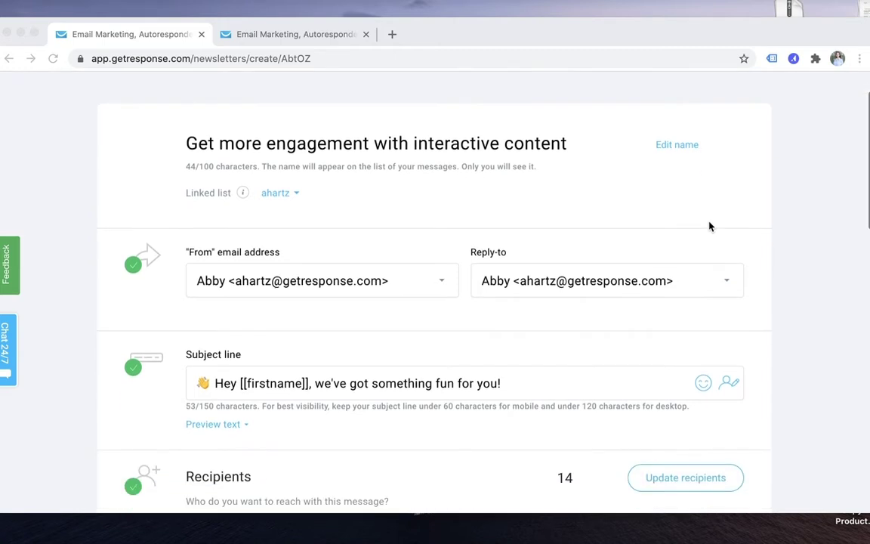
scroll(709, 226, down, 3)
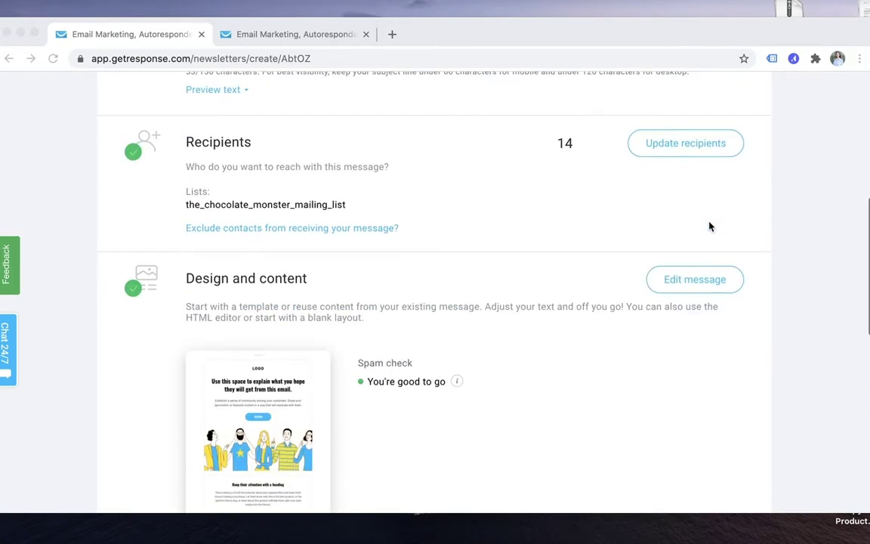
scroll(709, 225, down, 2)
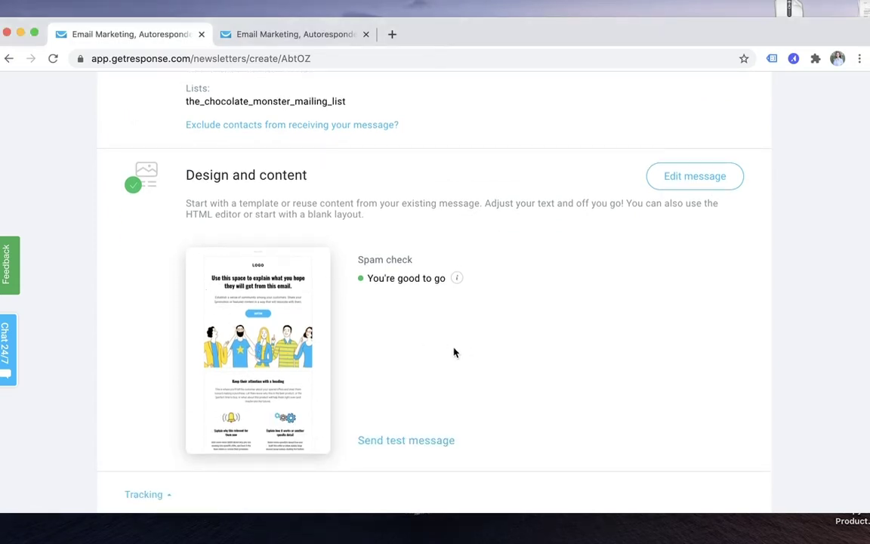
click(266, 352)
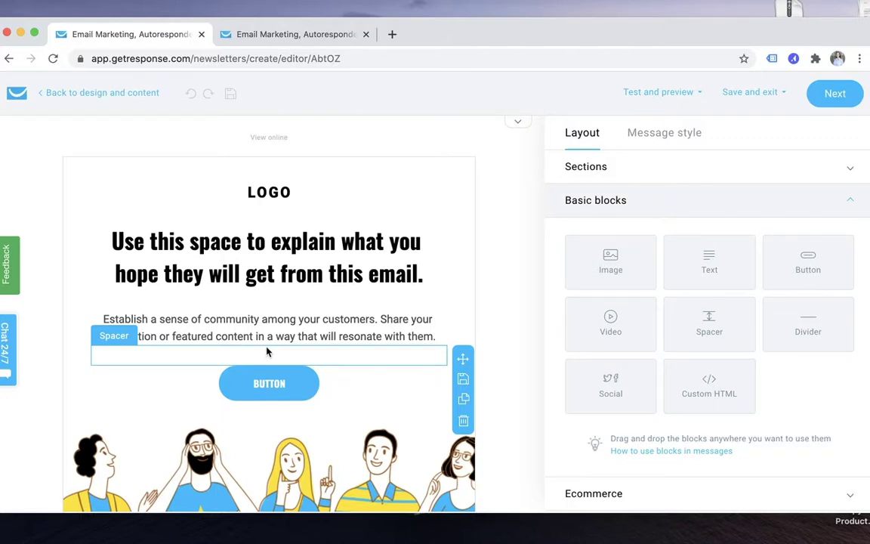
Look through the email template from the button and illustration down to the two-column icon and text blocks
scroll(351, 409, down, 5)
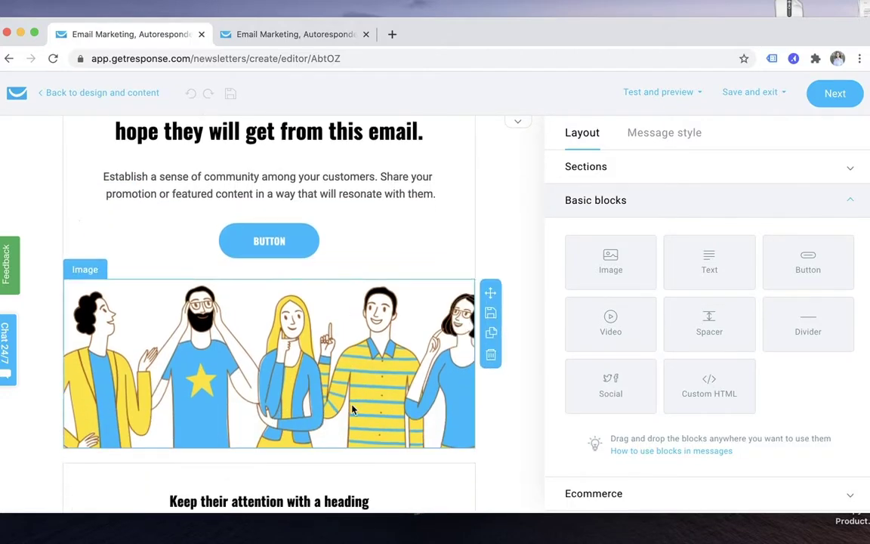
scroll(394, 353, down, 2)
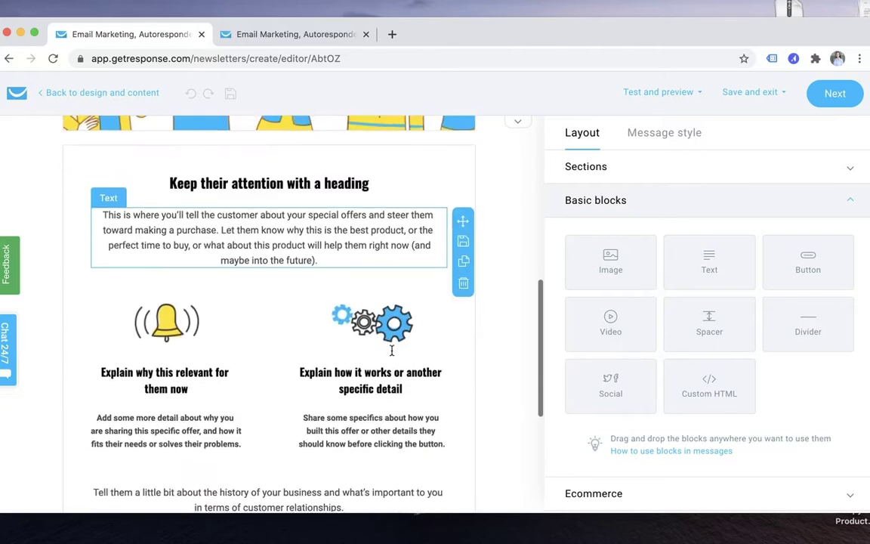
scroll(392, 349, up, 2)
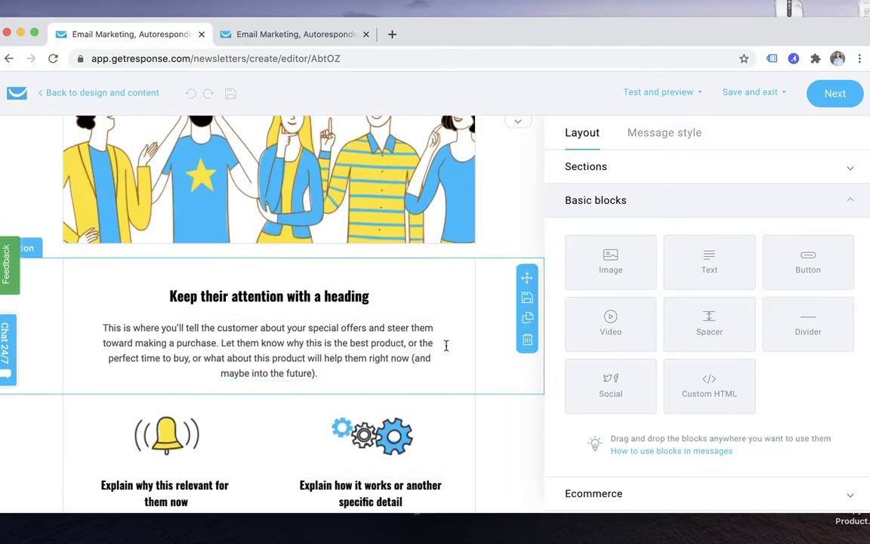
scroll(436, 347, down, 6)
scroll(436, 347, up, 3)
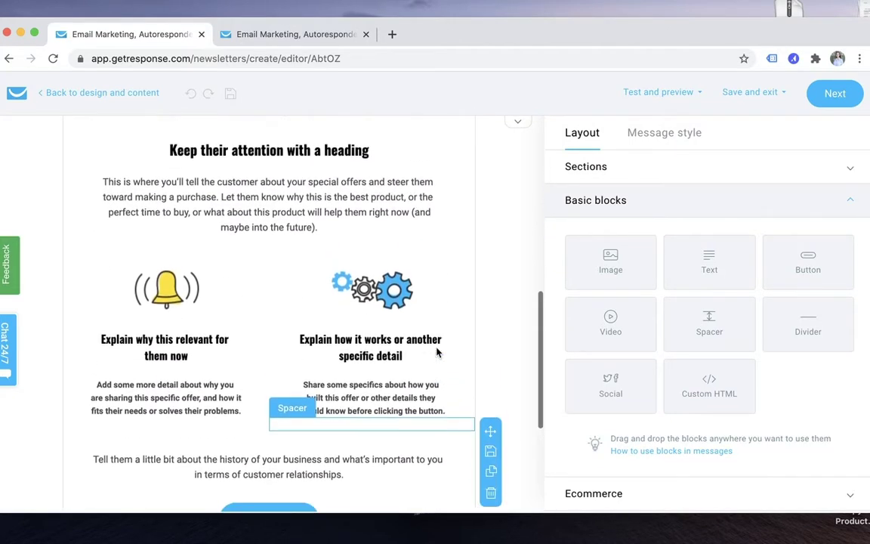
scroll(437, 349, down, 1)
scroll(436, 351, up, 2)
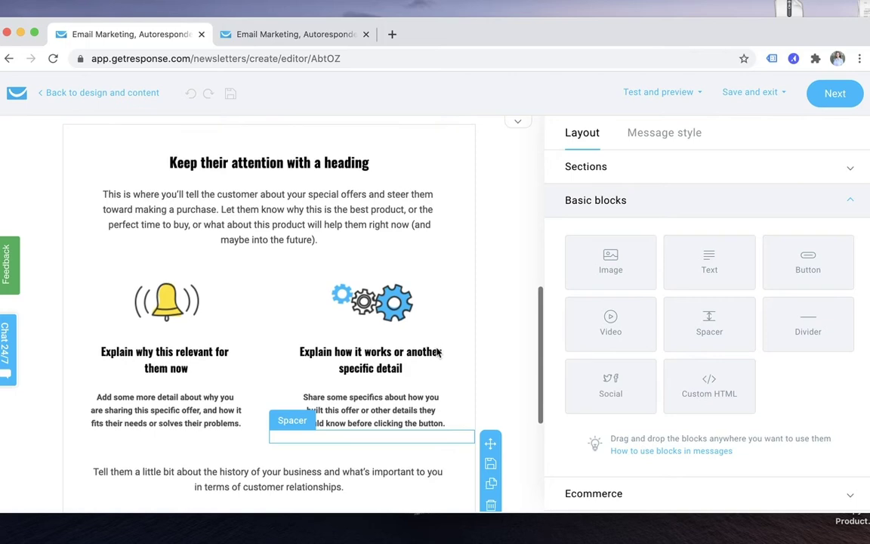
Insert a 1-column section between the lower button and the social media invitation in the email
click(617, 180)
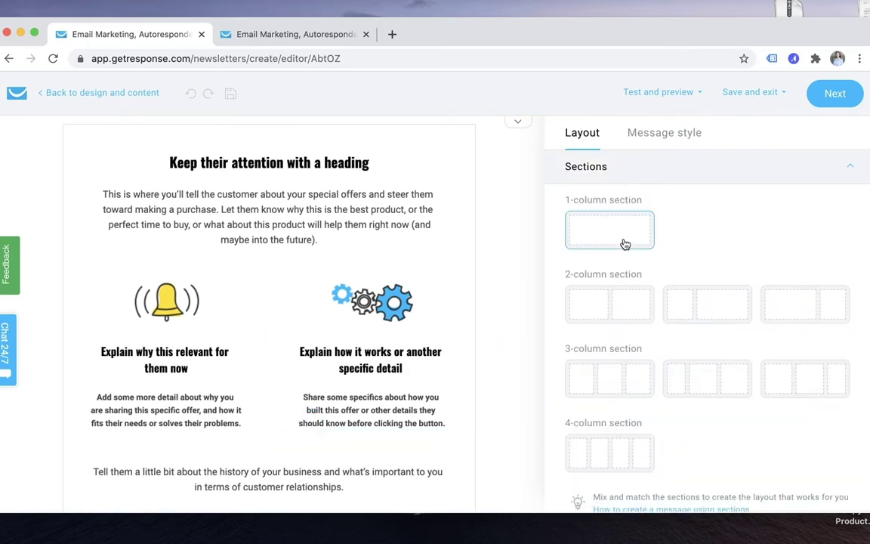
scroll(453, 332, down, 3)
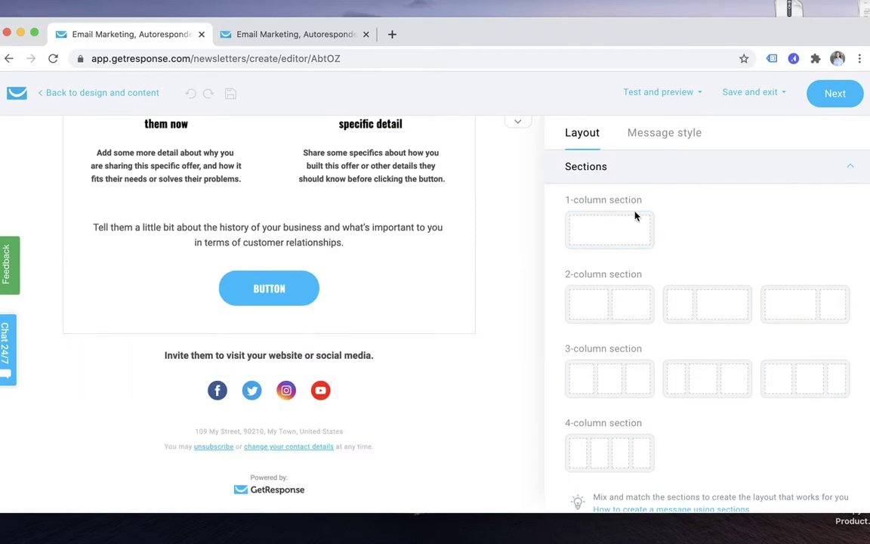
drag(634, 217, 415, 363)
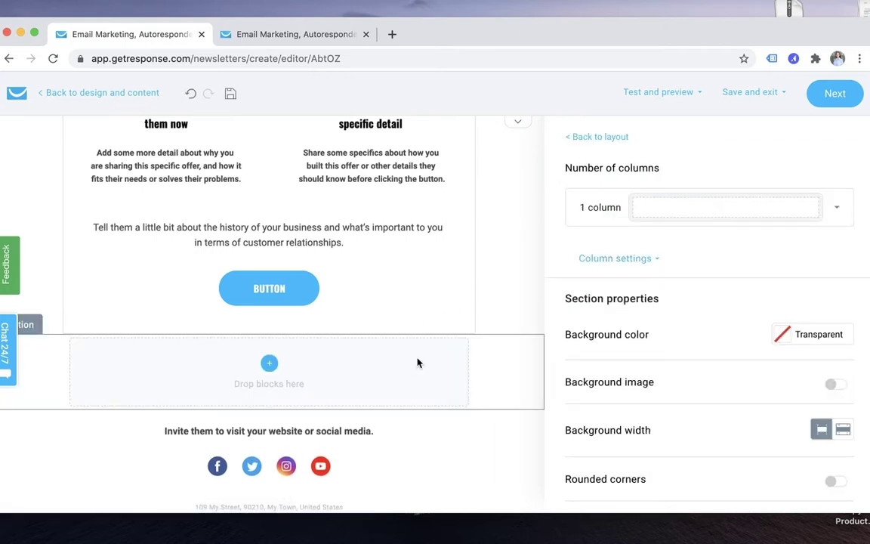
click(613, 136)
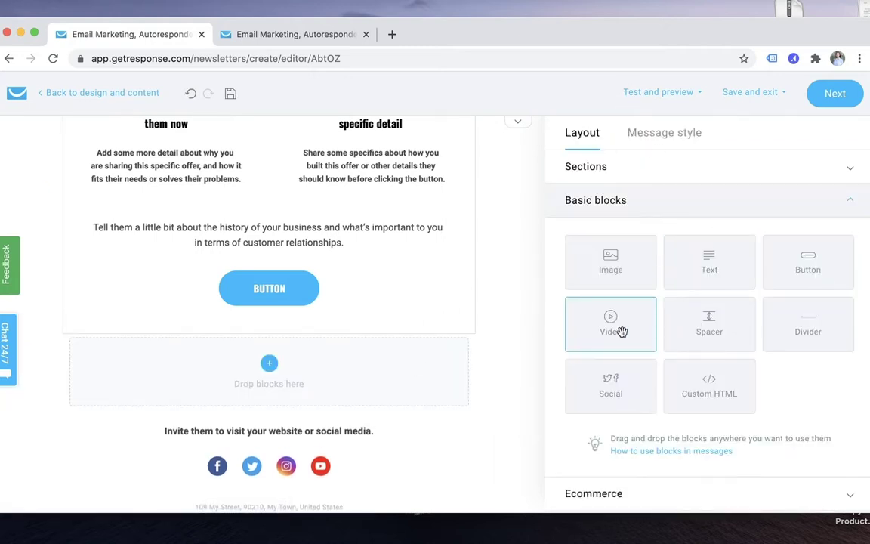
drag(505, 354, 350, 390)
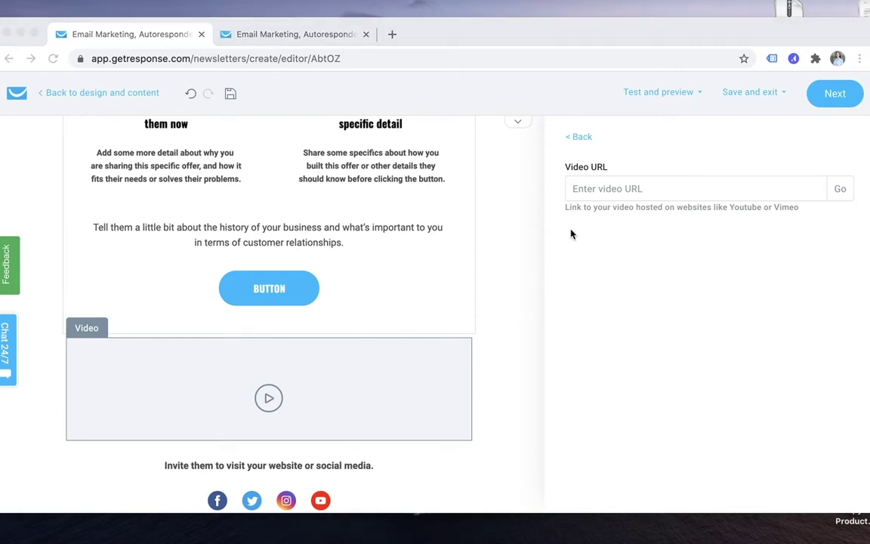
click(596, 190)
text(https://www.youtube.com/watch?v=wZrDbjZbe3k)
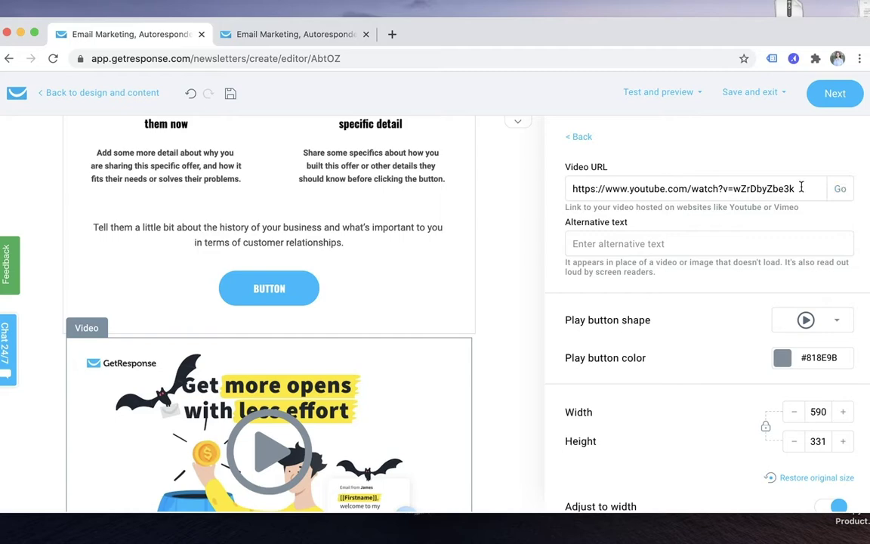
scroll(230, 457, down, 3)
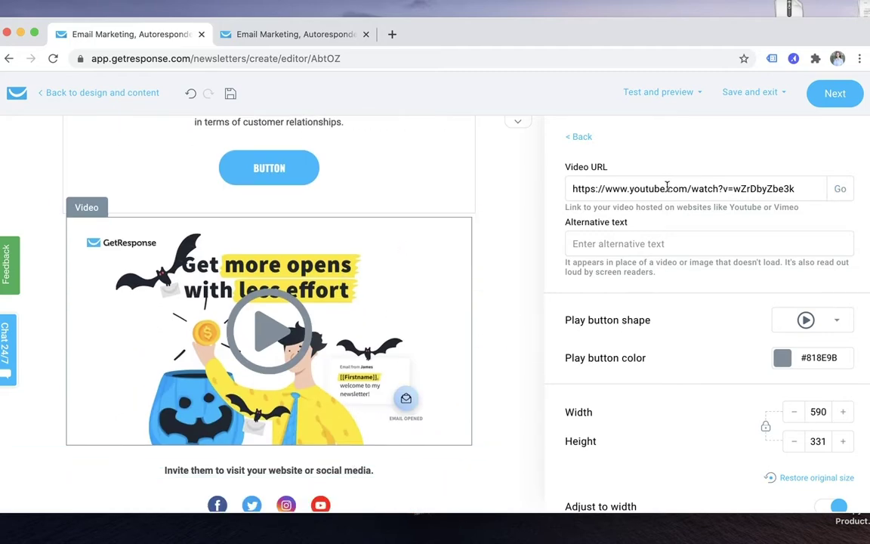
scroll(672, 409, down, 3)
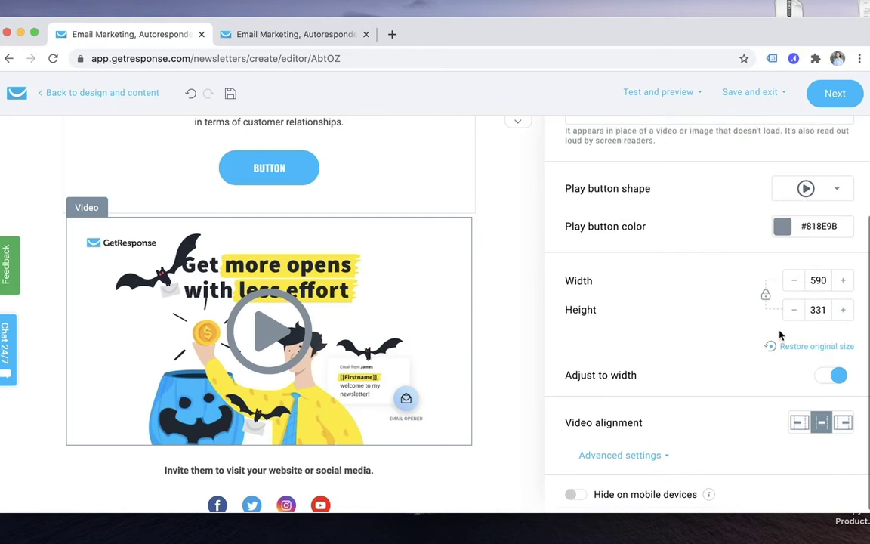
scroll(781, 335, up, 1)
scroll(778, 345, down, 1)
scroll(664, 309, up, 4)
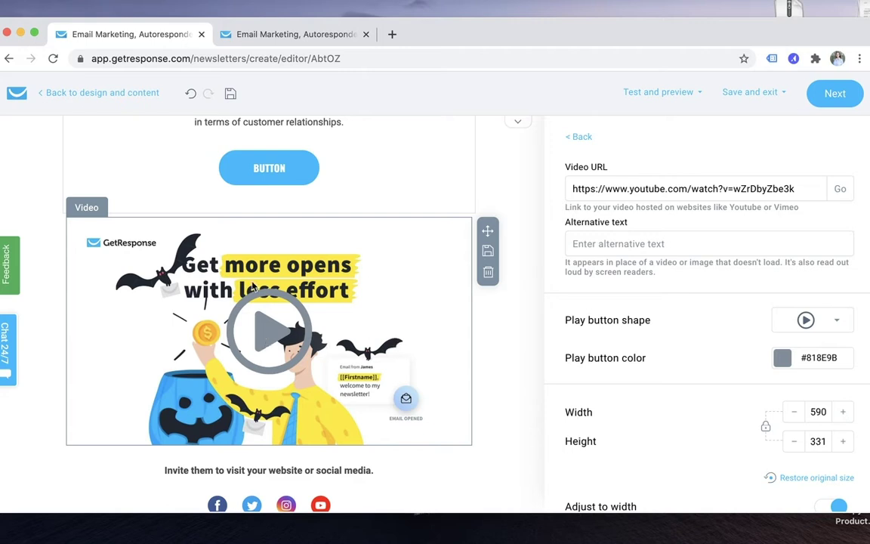
Insert another 1-column section between the people illustration and the "Keep their attention with a heading" section
scroll(253, 286, up, 10)
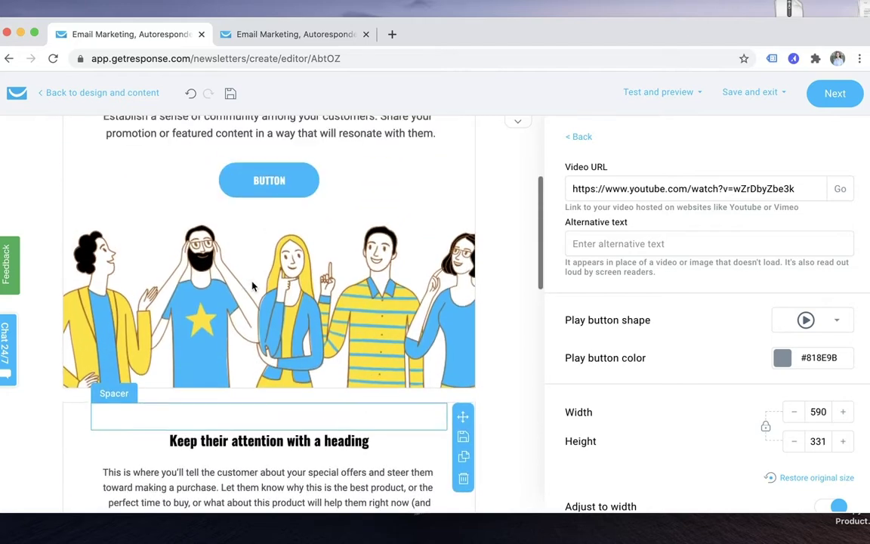
scroll(253, 286, up, 3)
click(587, 139)
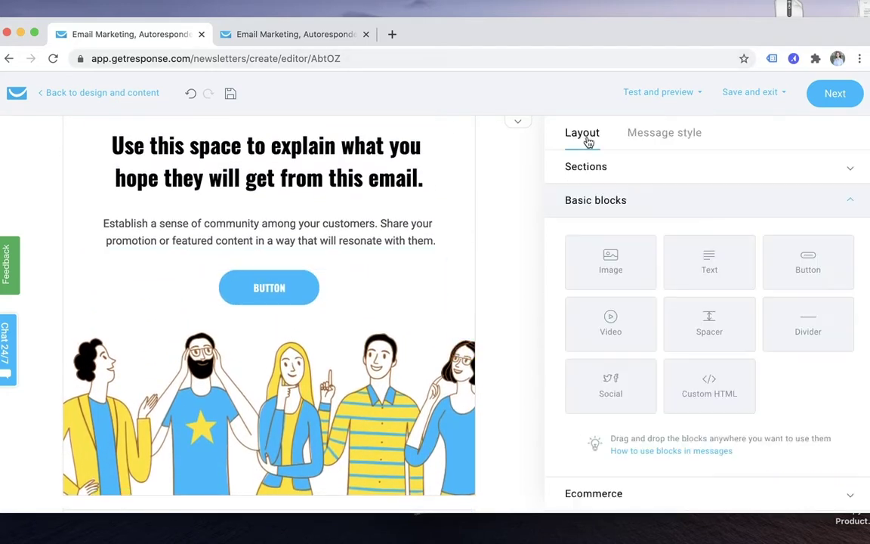
scroll(408, 300, down, 3)
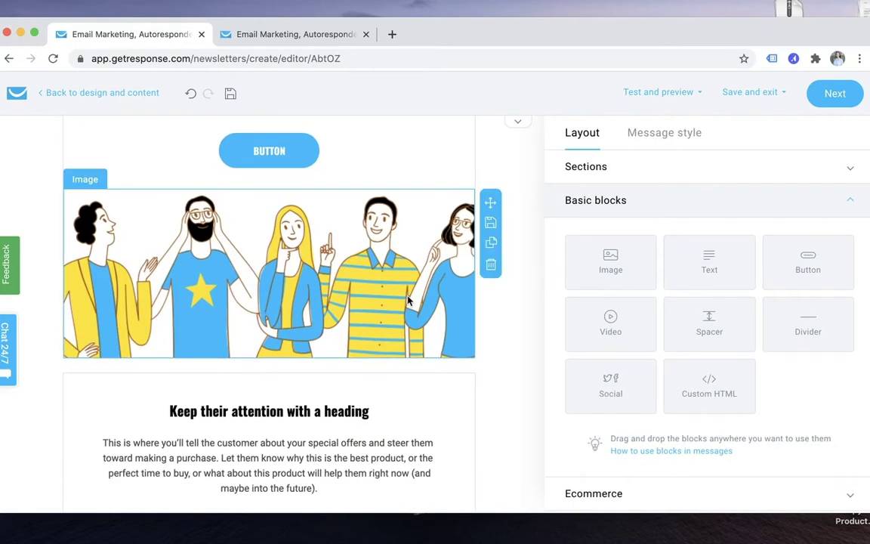
scroll(390, 322, down, 1)
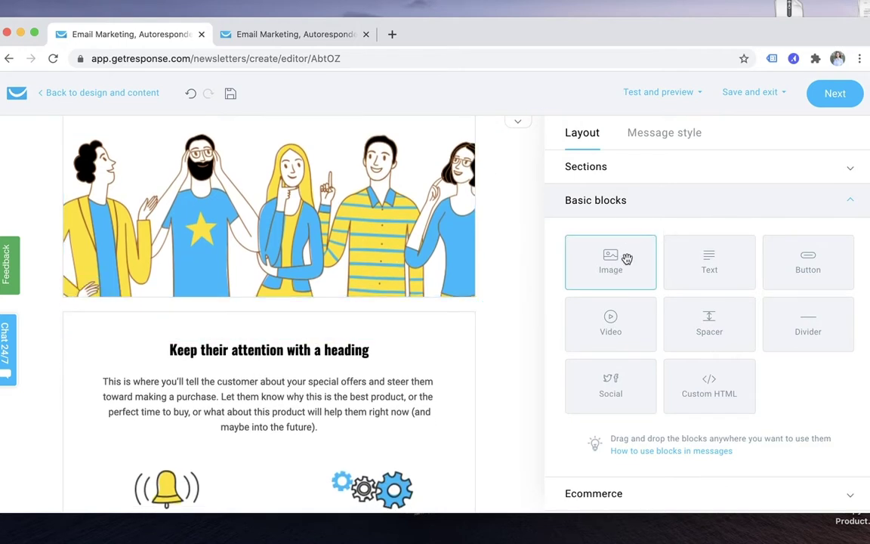
click(631, 169)
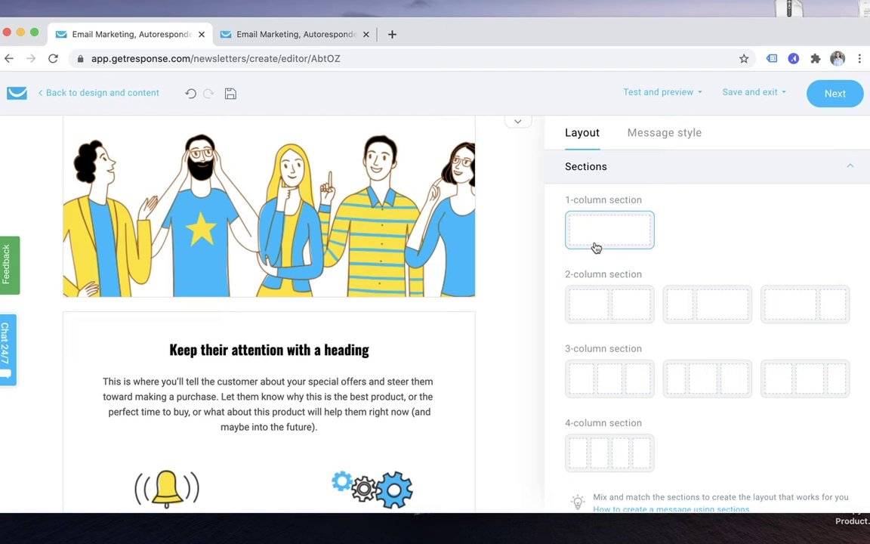
drag(596, 248, 361, 327)
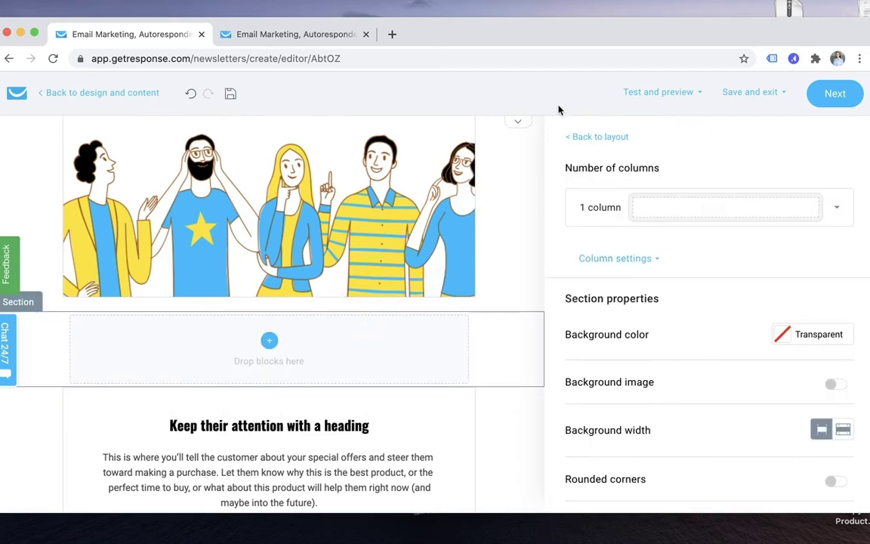
Add an image block to the new empty section and bring up the GIPHY GIFs as its image source
click(572, 138)
drag(628, 279, 371, 355)
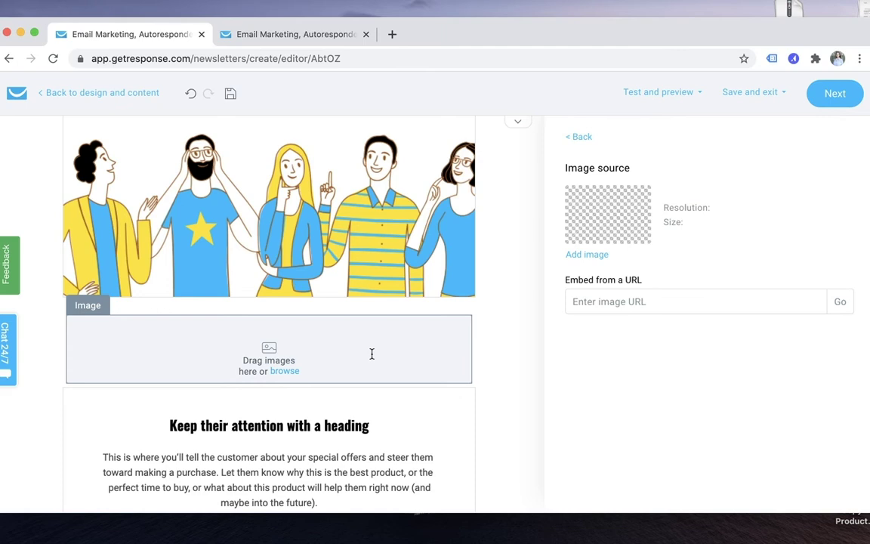
click(285, 372)
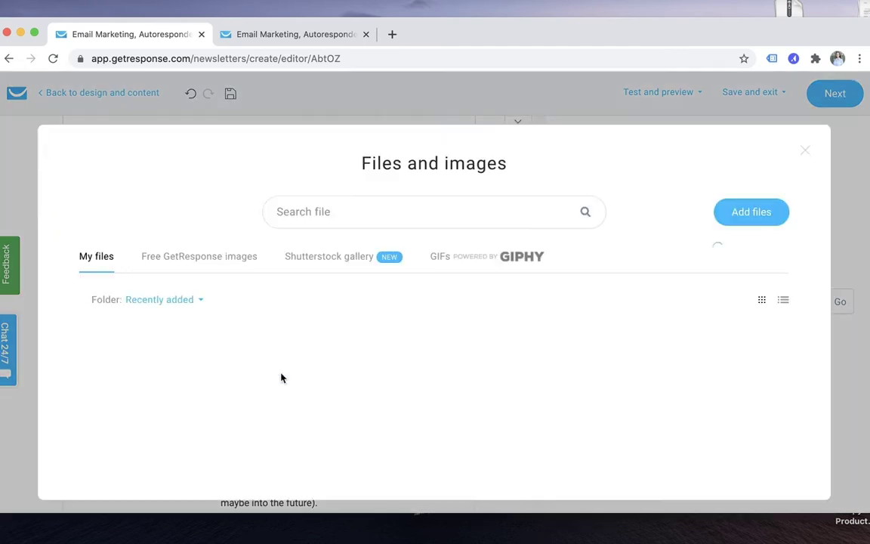
click(491, 261)
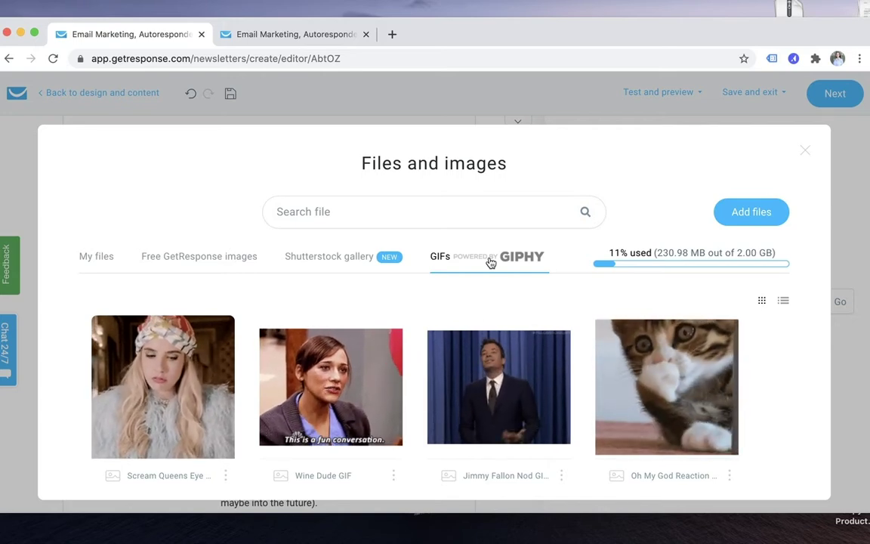
Browse the GIPHY GIF collection for a suitable animation for the image block
scroll(476, 317, down, 5)
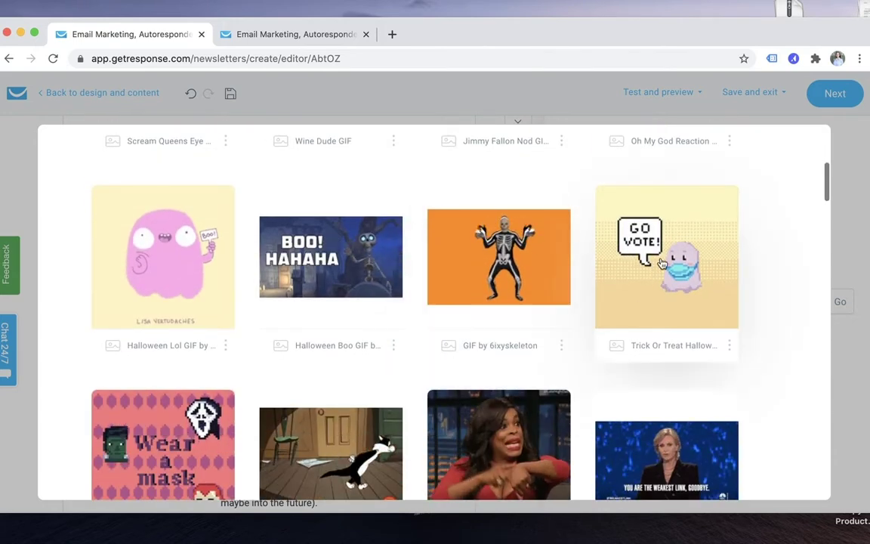
scroll(662, 263, down, 4)
scroll(662, 262, down, 5)
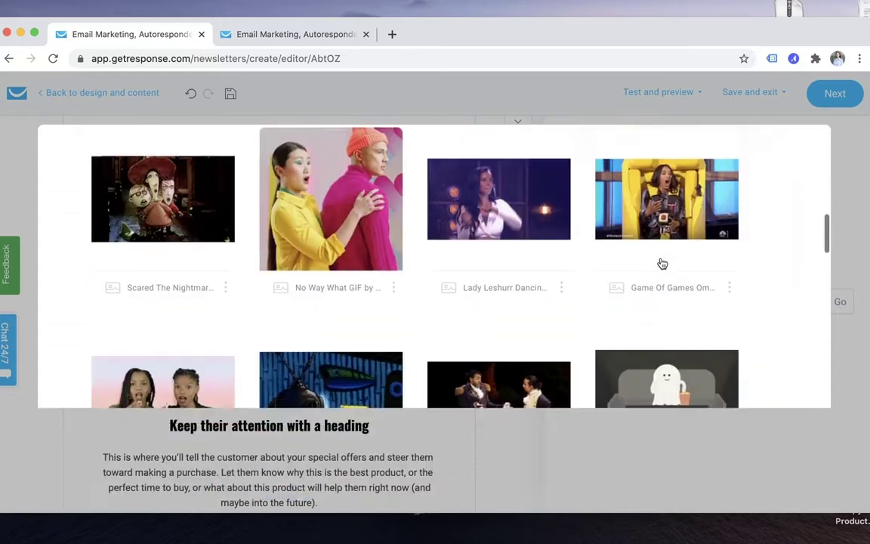
scroll(625, 317, down, 3)
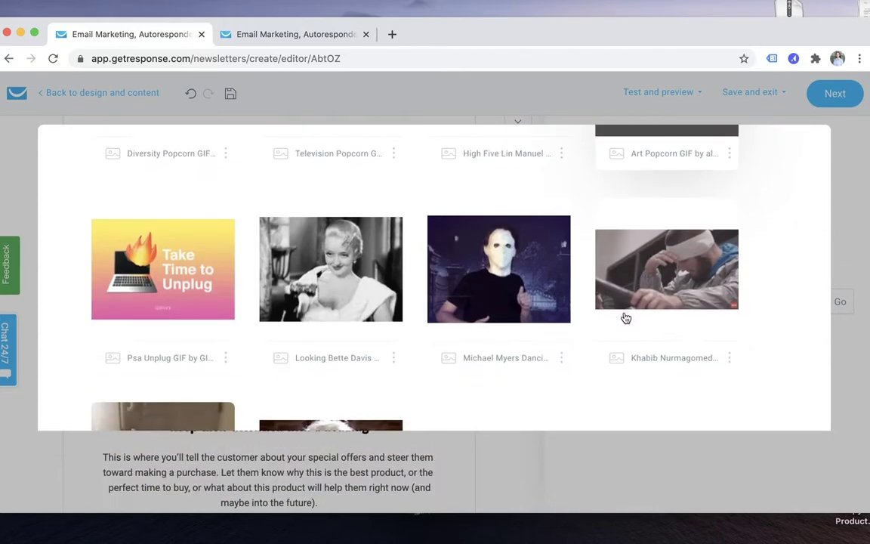
scroll(625, 315, up, 3)
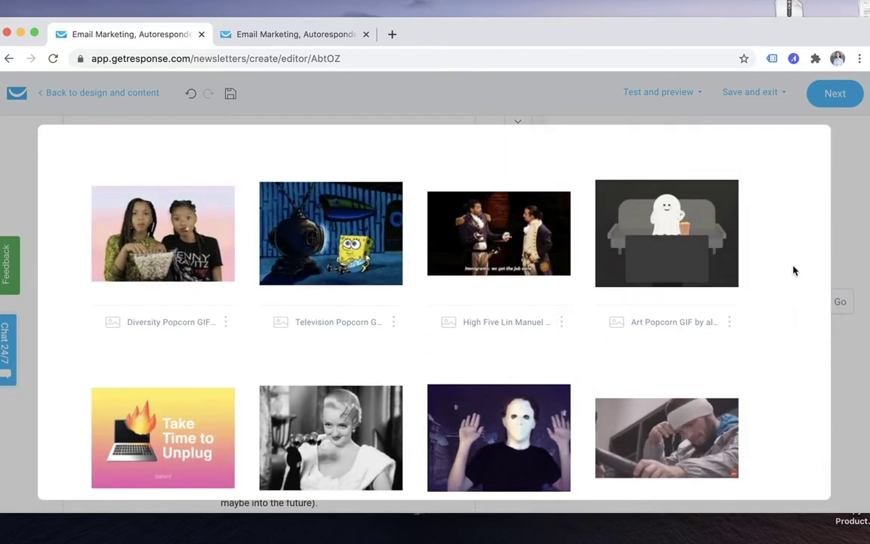
scroll(637, 353, down, 5)
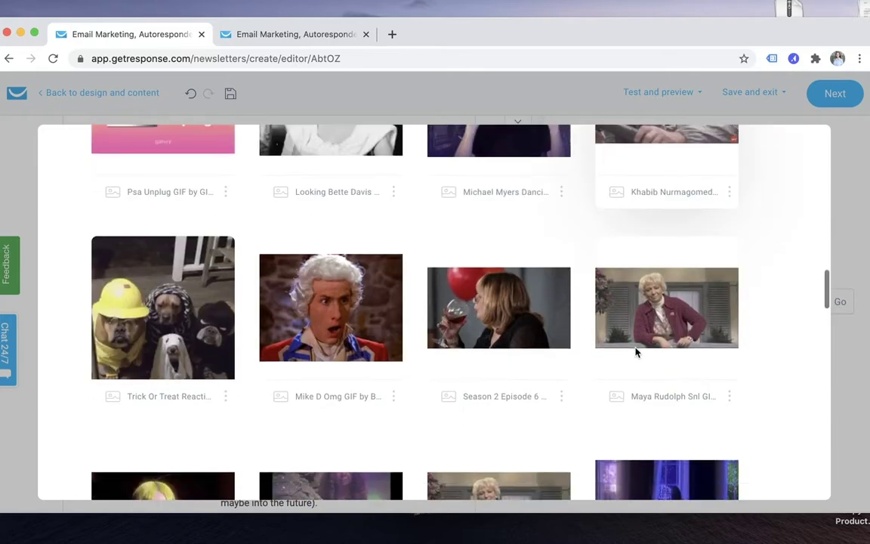
scroll(637, 353, down, 3)
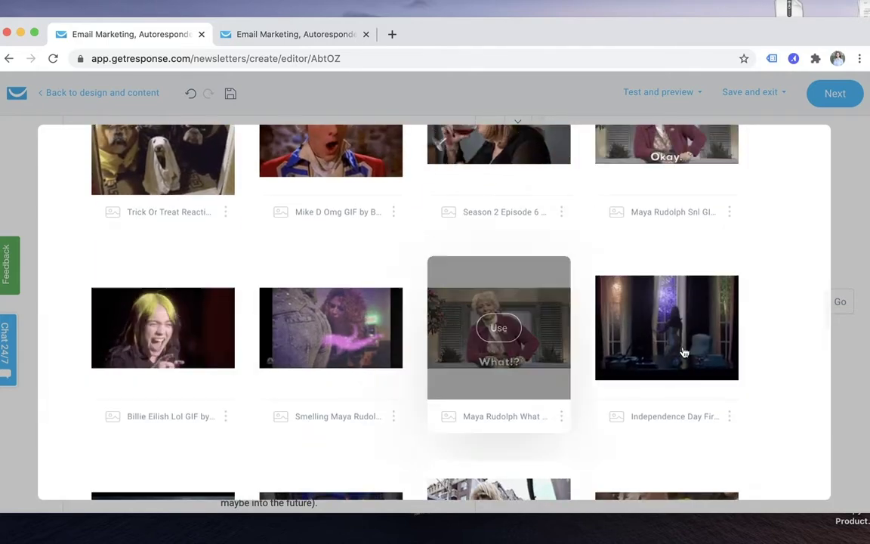
scroll(672, 321, up, 8)
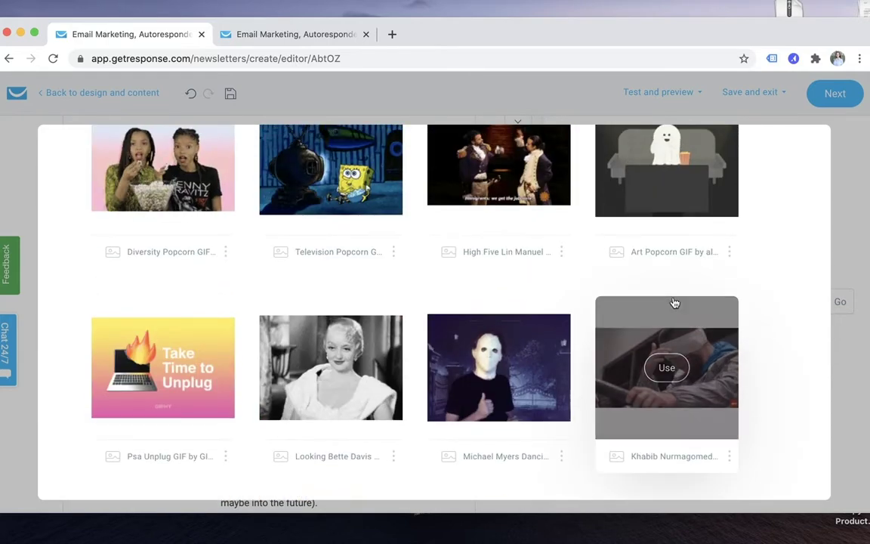
scroll(703, 287, up, 8)
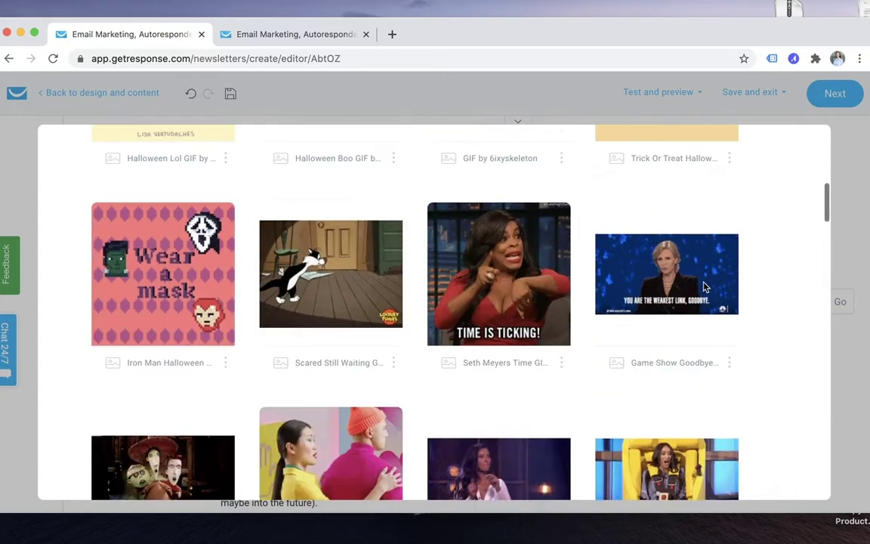
Use the Oh My God Reaction GIF of the kitten in the image block and check its placement in the newsletter
scroll(704, 287, up, 4)
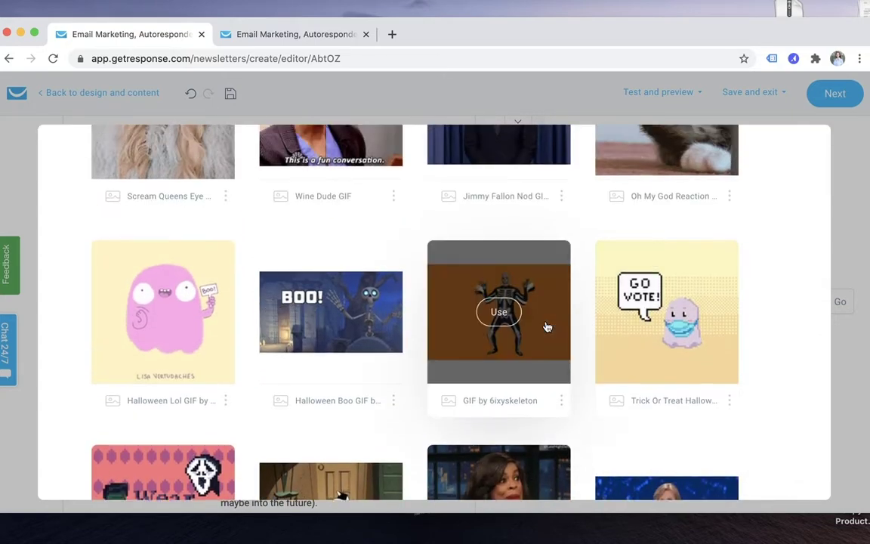
scroll(532, 403, up, 6)
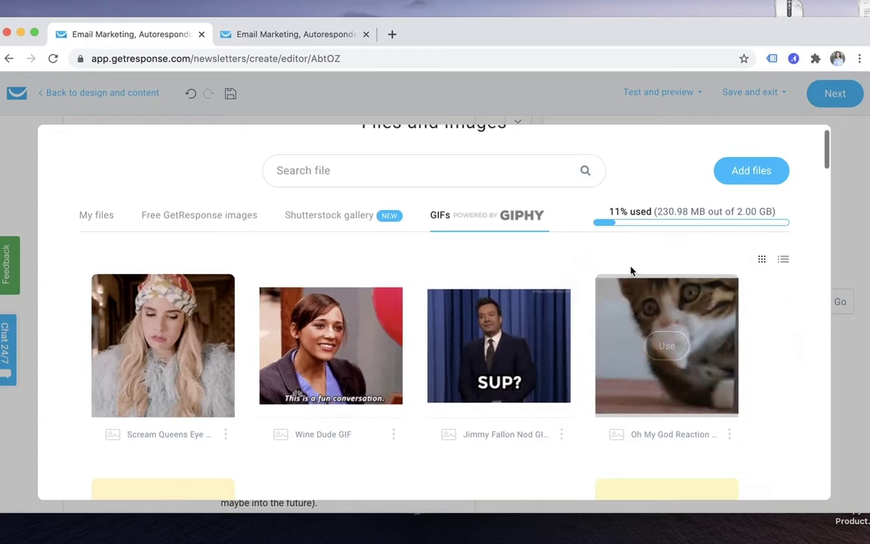
scroll(371, 282, down, 3)
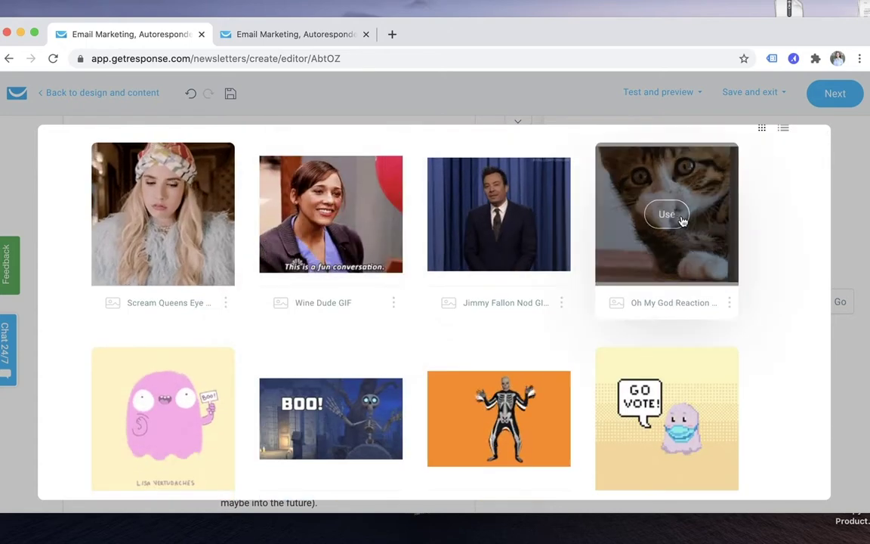
click(661, 220)
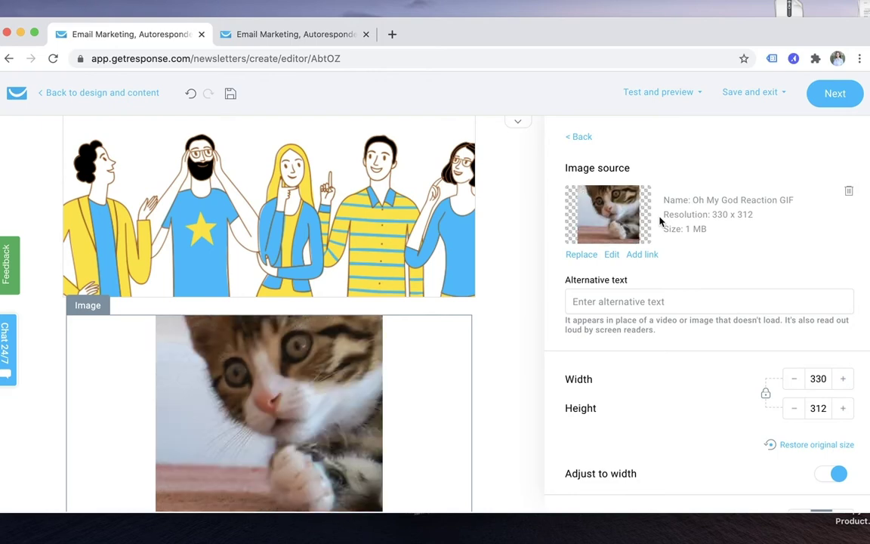
mouse_move(267, 405)
scroll(267, 406, down, 3)
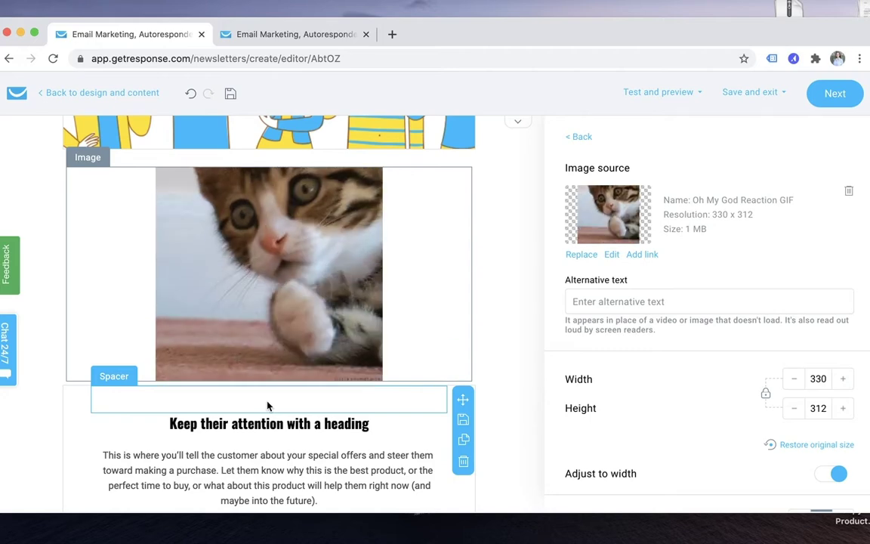
scroll(266, 405, up, 2)
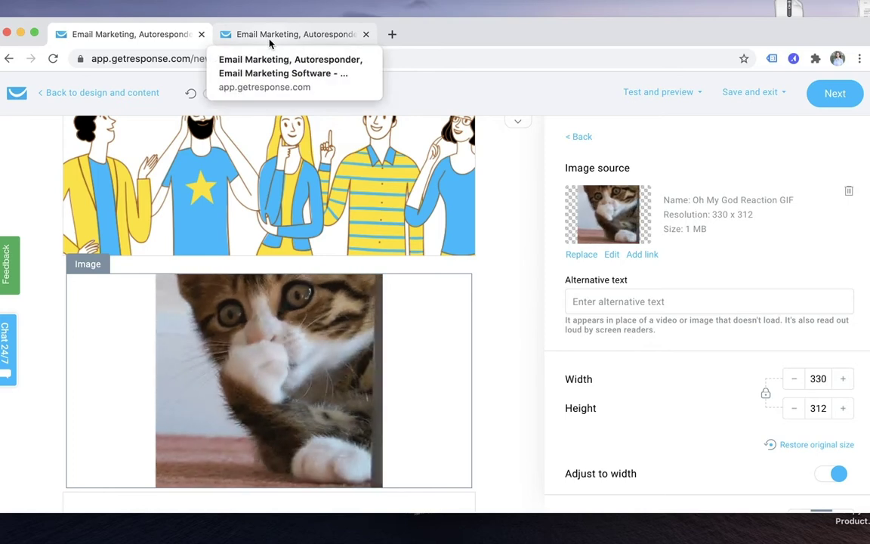
Switch to the newsletter template gallery and preview the GIF celebration and 3-2-1 countdown templates
click(269, 44)
scroll(189, 302, down, 6)
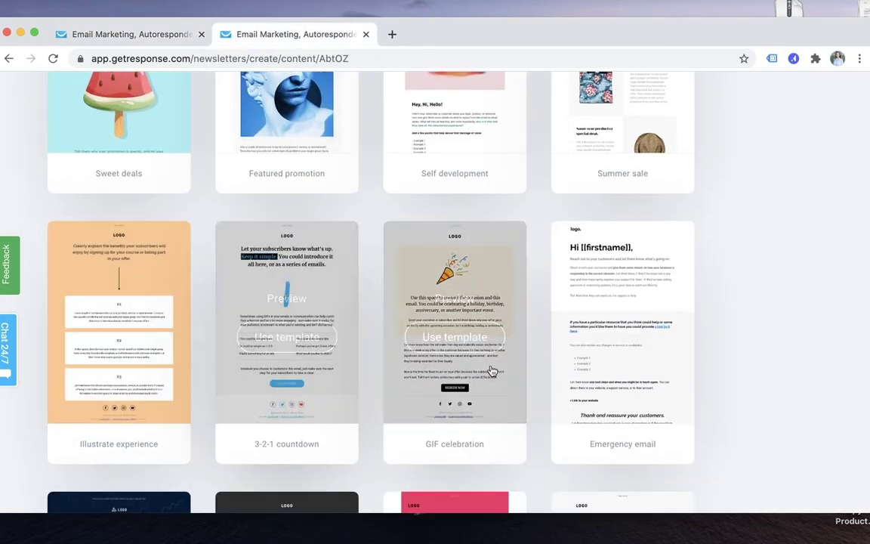
click(453, 298)
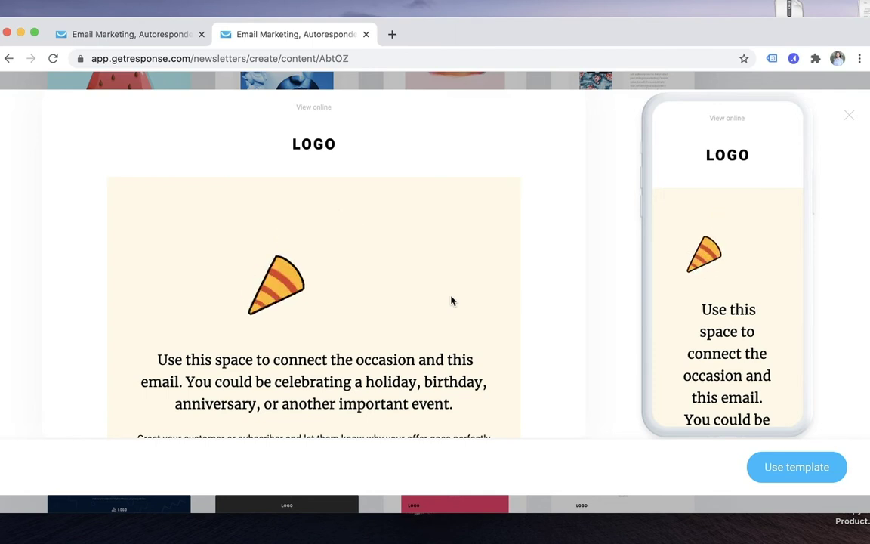
click(849, 115)
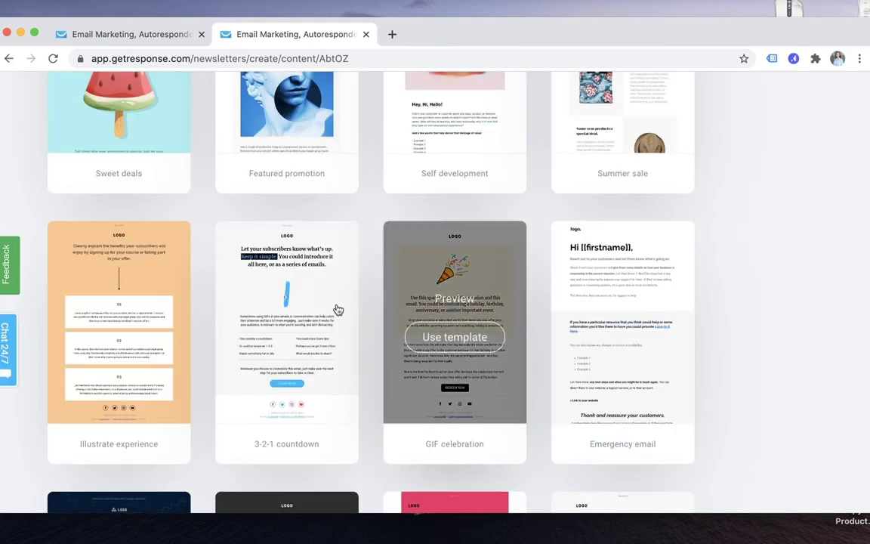
click(296, 304)
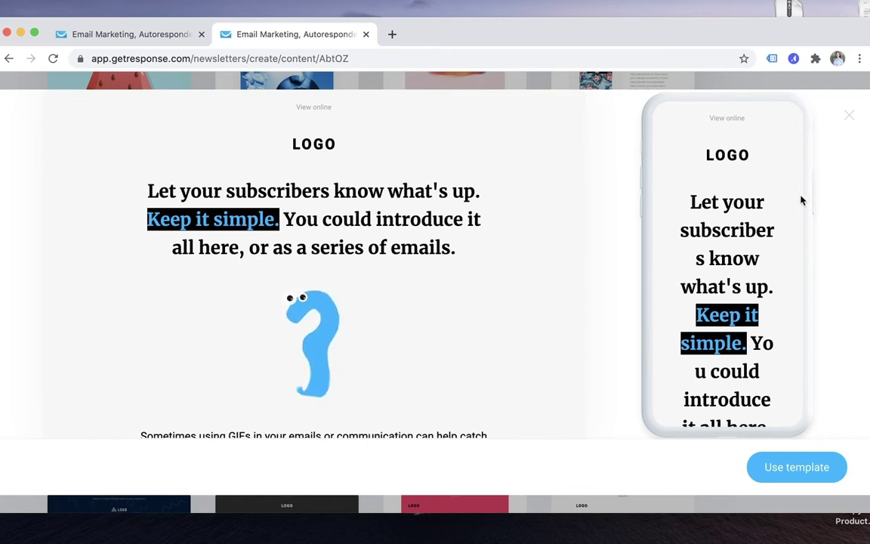
click(849, 116)
Find the Party GIF template in the gallery, preview it, and close the preview
scroll(495, 240, up, 10)
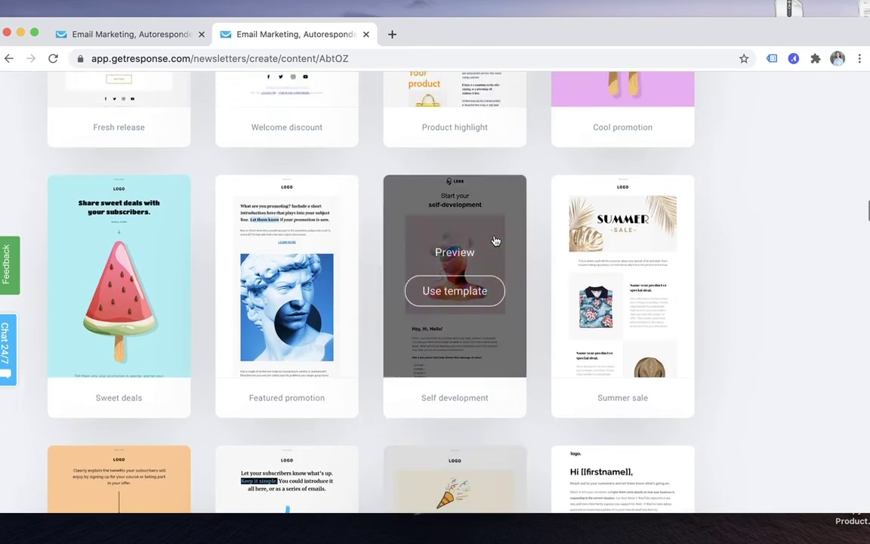
scroll(495, 240, up, 10)
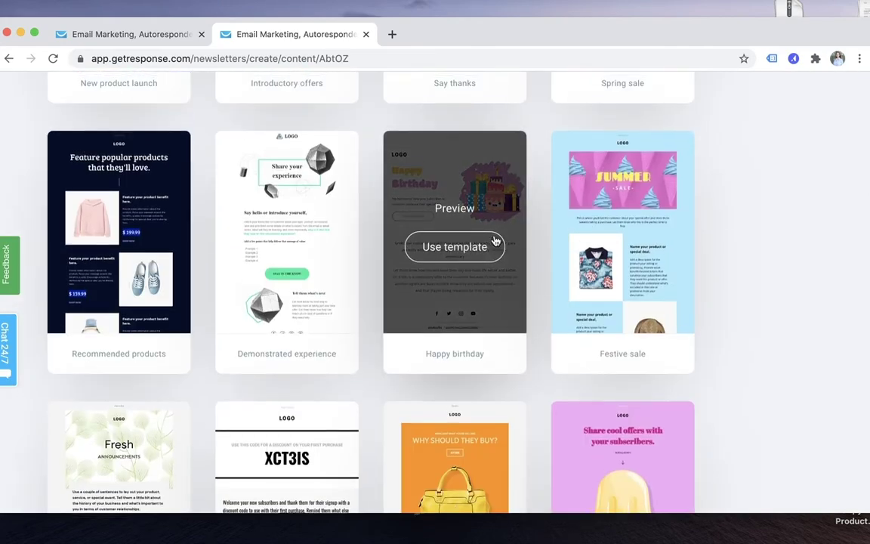
scroll(495, 240, up, 3)
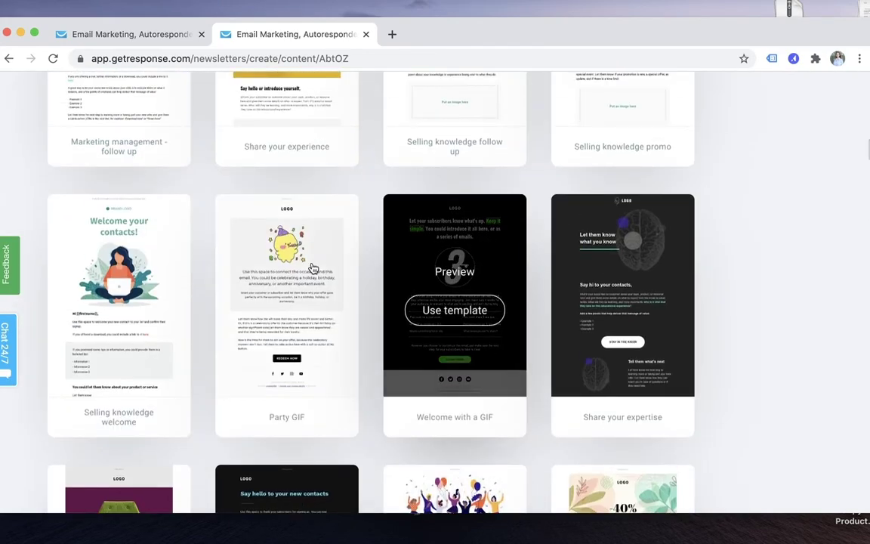
click(293, 274)
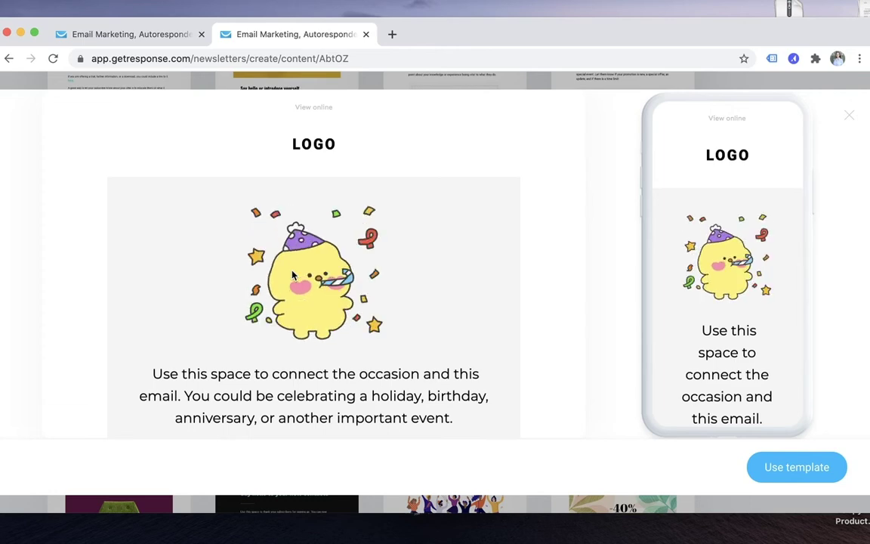
click(851, 116)
Find the Star GIF welcome template in the gallery, preview it, and close the preview
scroll(563, 342, up, 10)
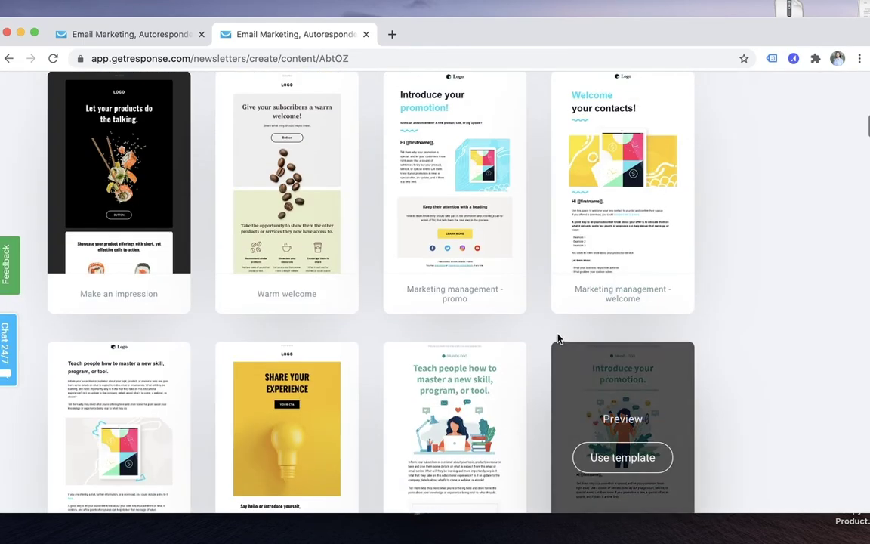
scroll(563, 342, up, 5)
scroll(563, 342, down, 6)
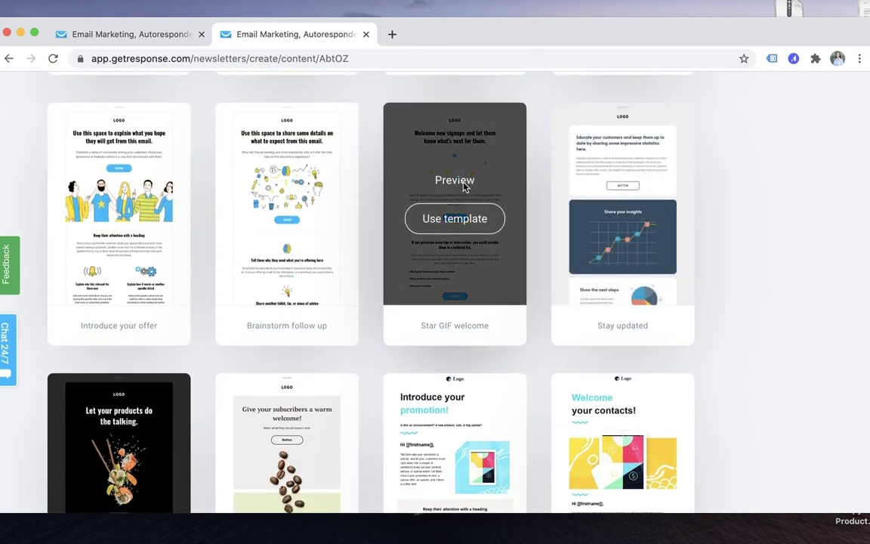
click(466, 185)
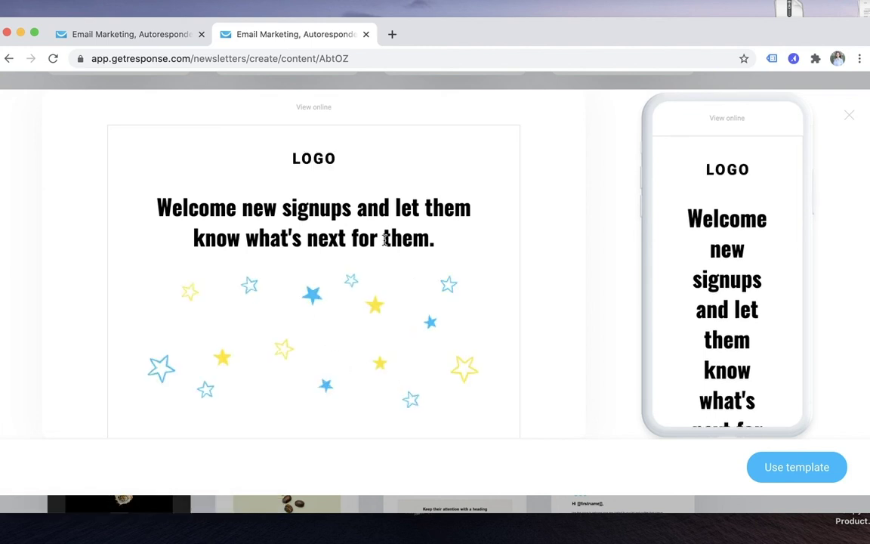
click(849, 119)
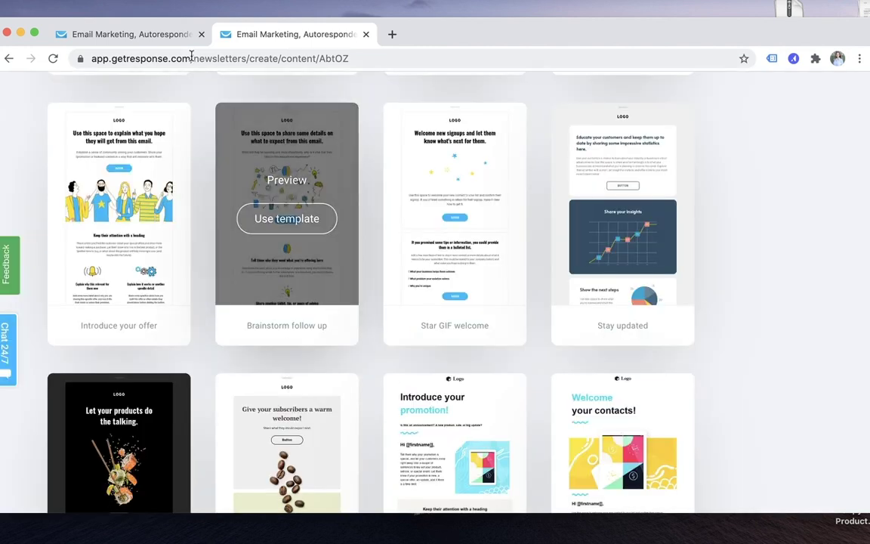
Return to the newsletter editor and review the layout around the kitten GIF and the embedded video
click(179, 42)
scroll(355, 332, down, 15)
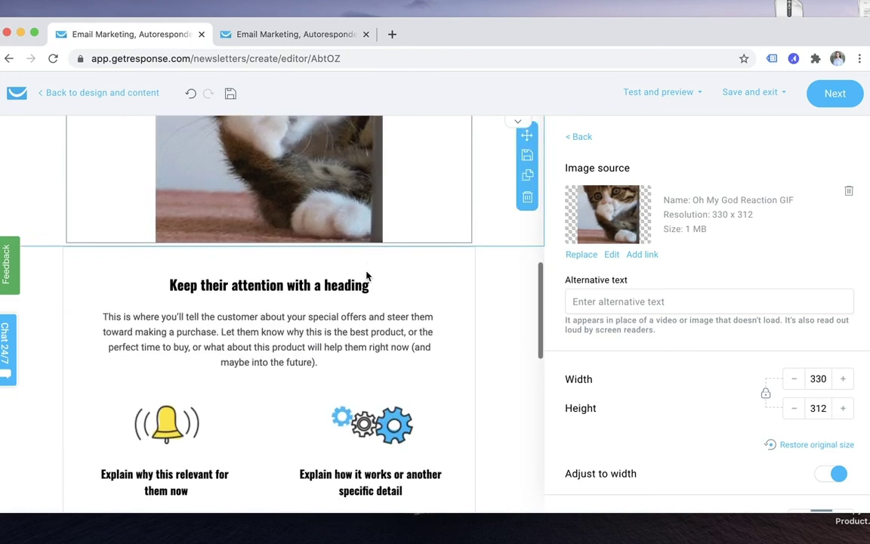
scroll(367, 276, up, 3)
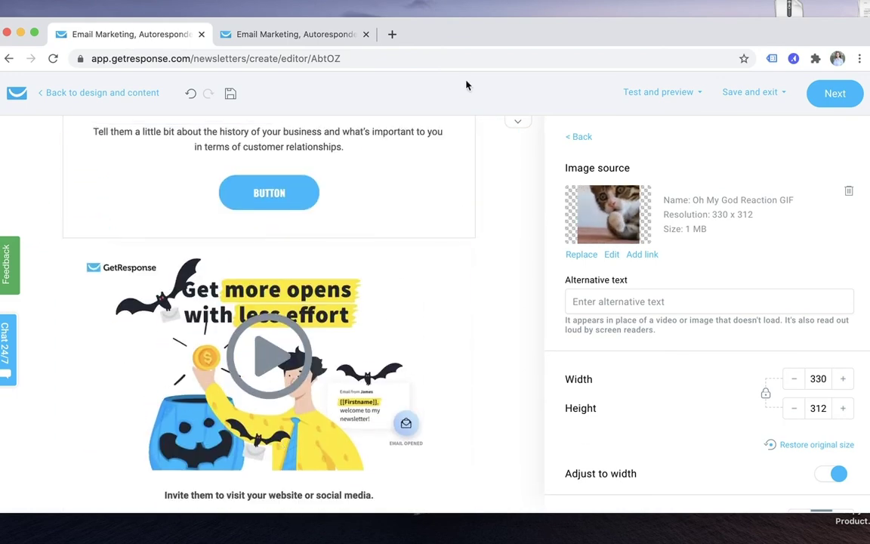